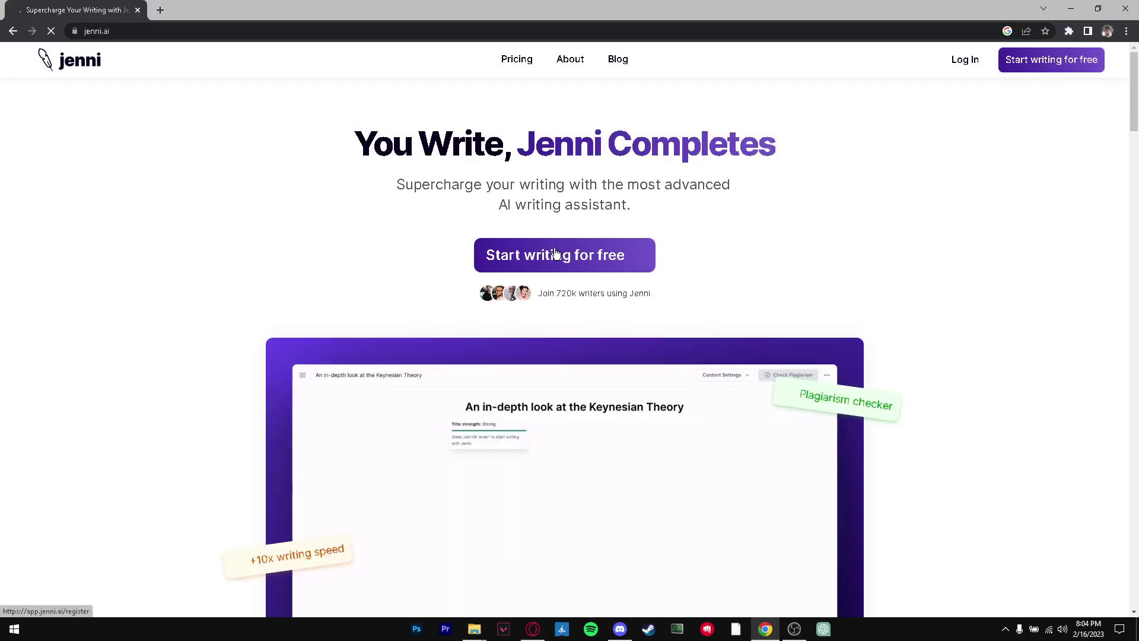
# Sign up for a free Jenni AI account with Google, picking the Google account to use.
pyautogui.click(660, 294)
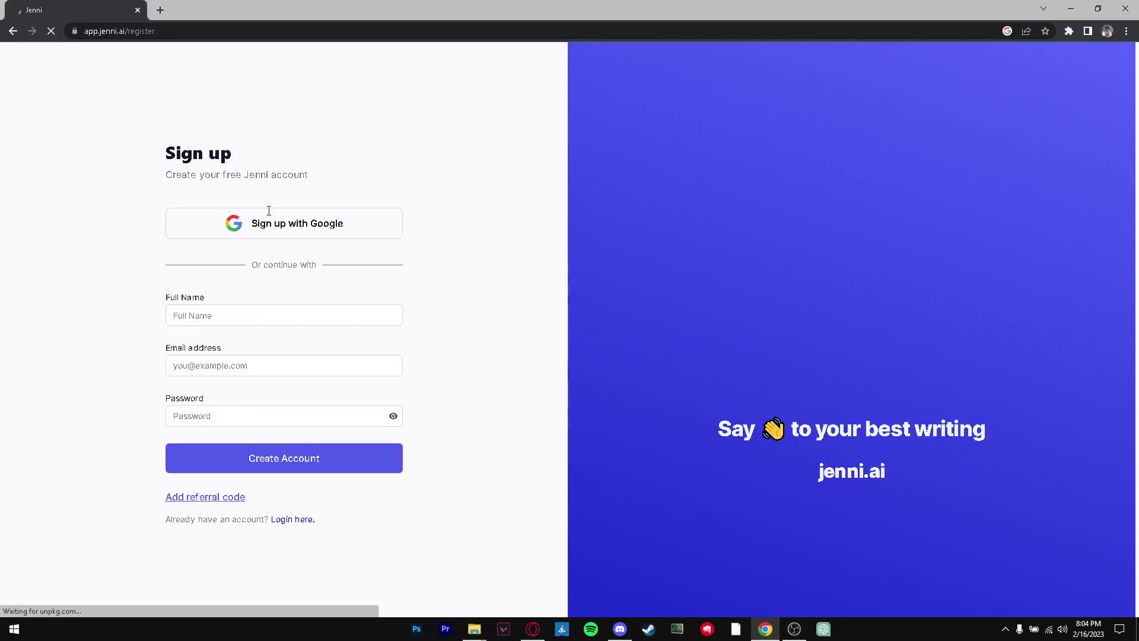
pyautogui.click(298, 228)
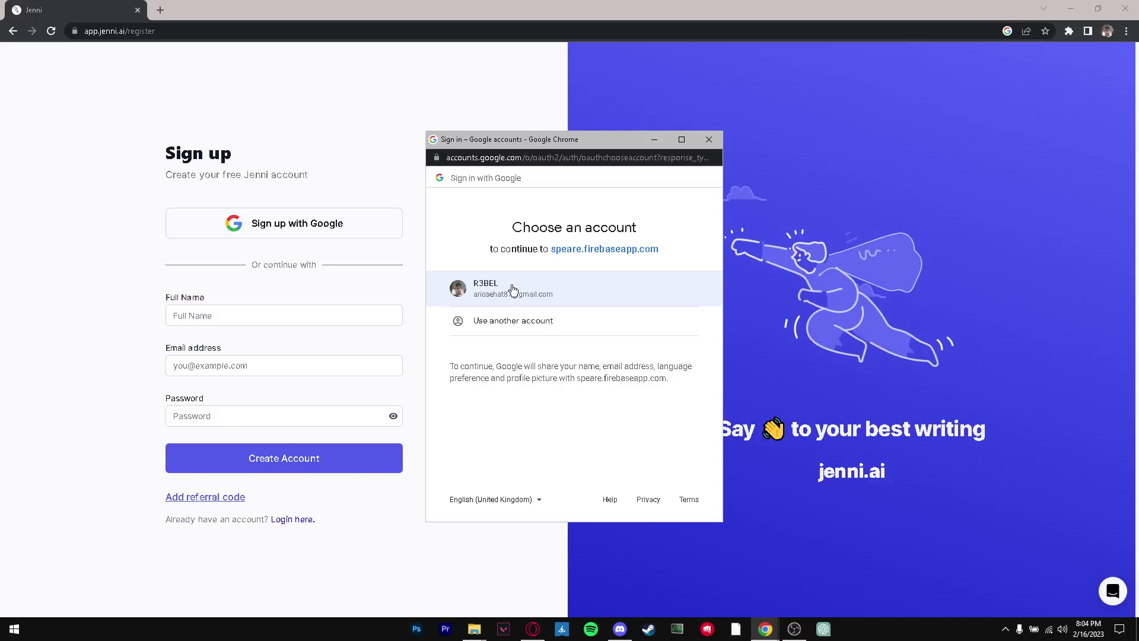
pyautogui.click(512, 286)
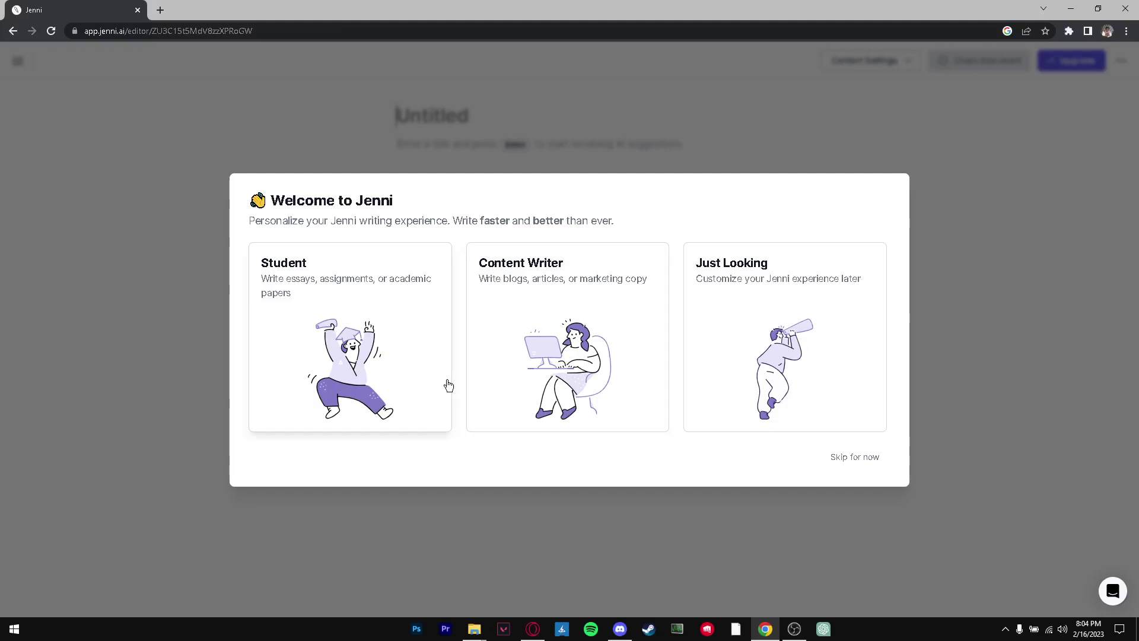
# Answer onboarding as a Student at Undergrad level and dismiss the getting-started dialog.
pyautogui.click(352, 311)
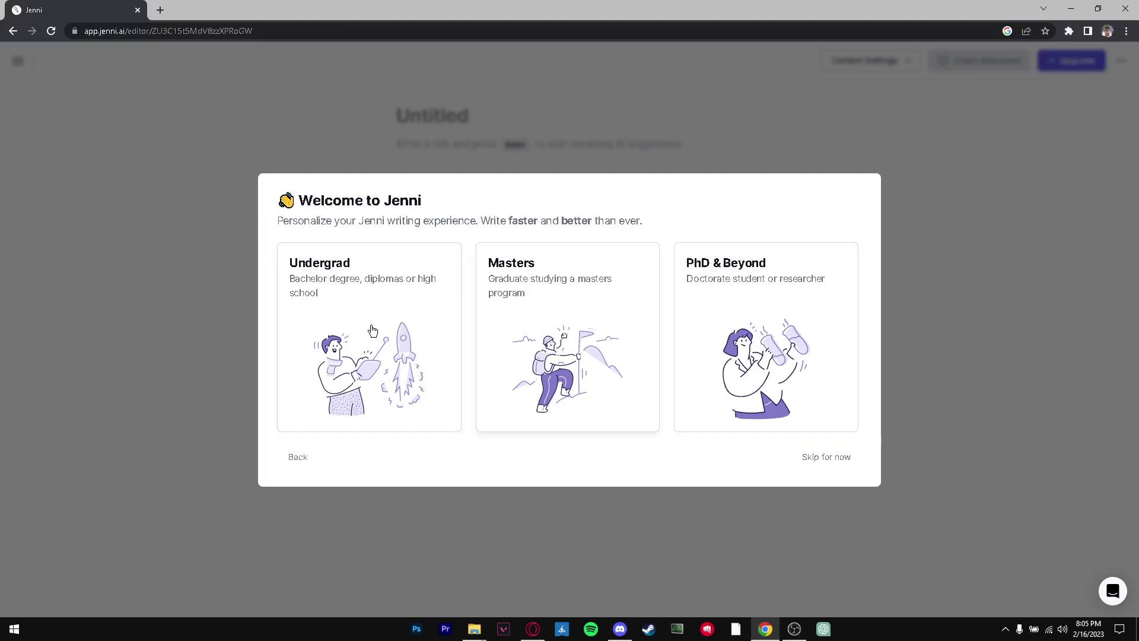
pyautogui.click(373, 330)
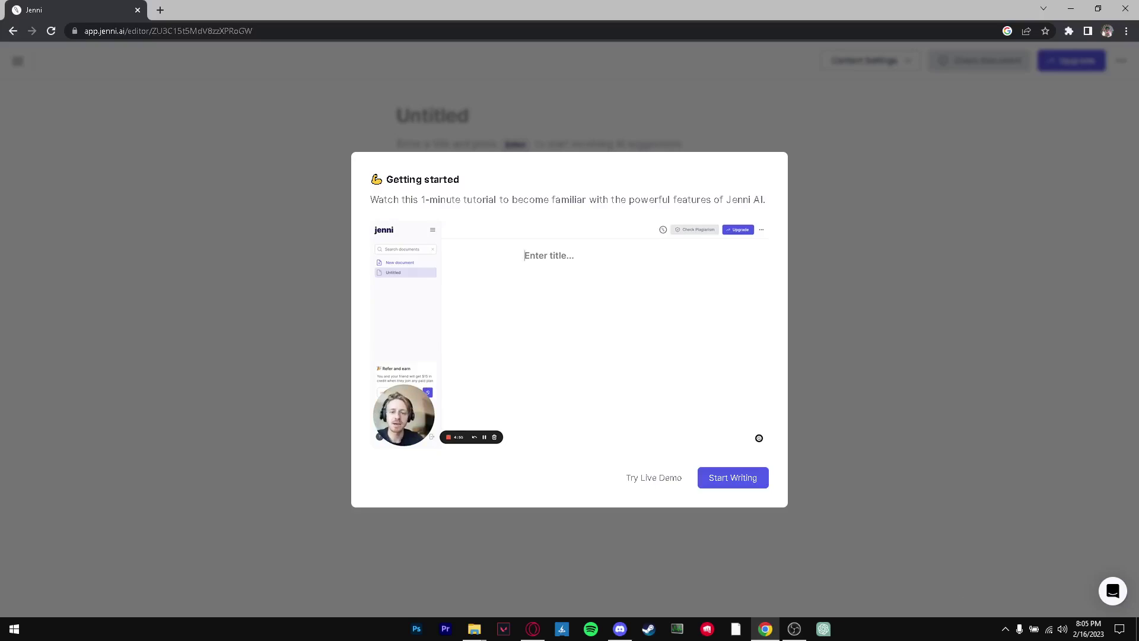
pyautogui.click(750, 477)
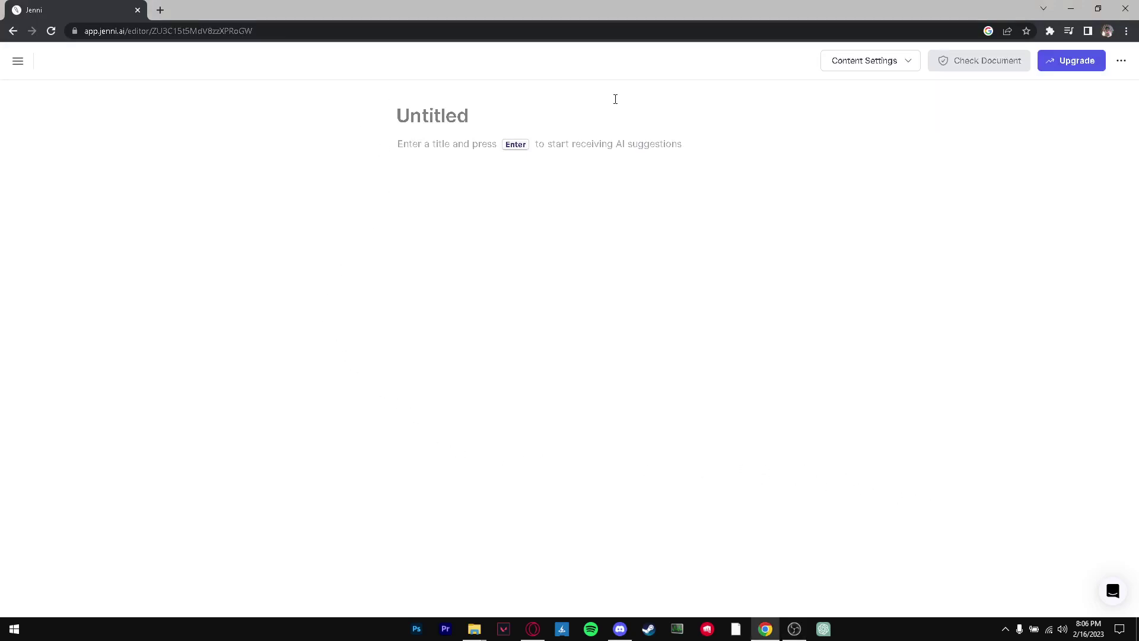
# Title the document 'The benefits of using IPhone Over Samsung', correcting typos, and start the body.
pyautogui.click(485, 107)
pyautogui.write('Th')
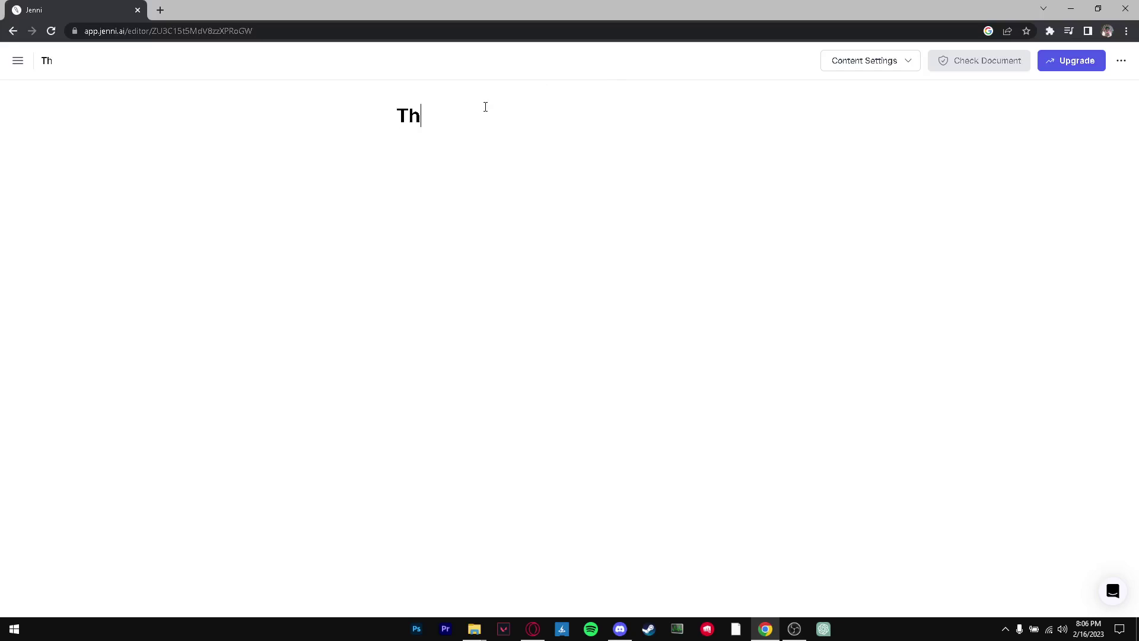
pyautogui.write('e be')
pyautogui.write('nefits of using Iph0')
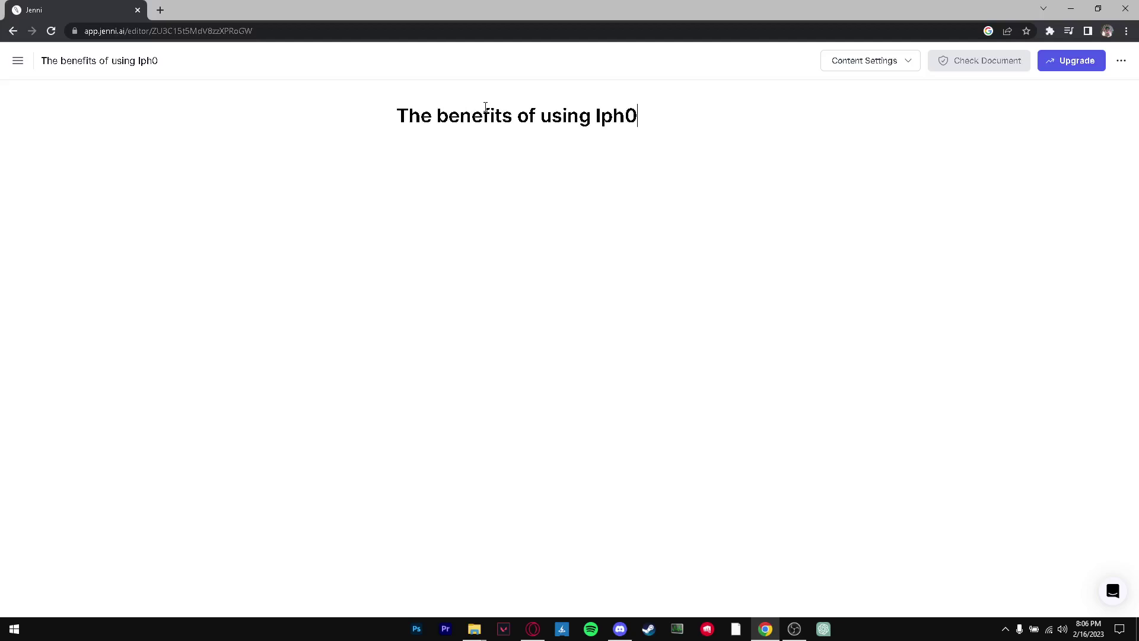
pyautogui.press('BackSpace')
pyautogui.write('one ')
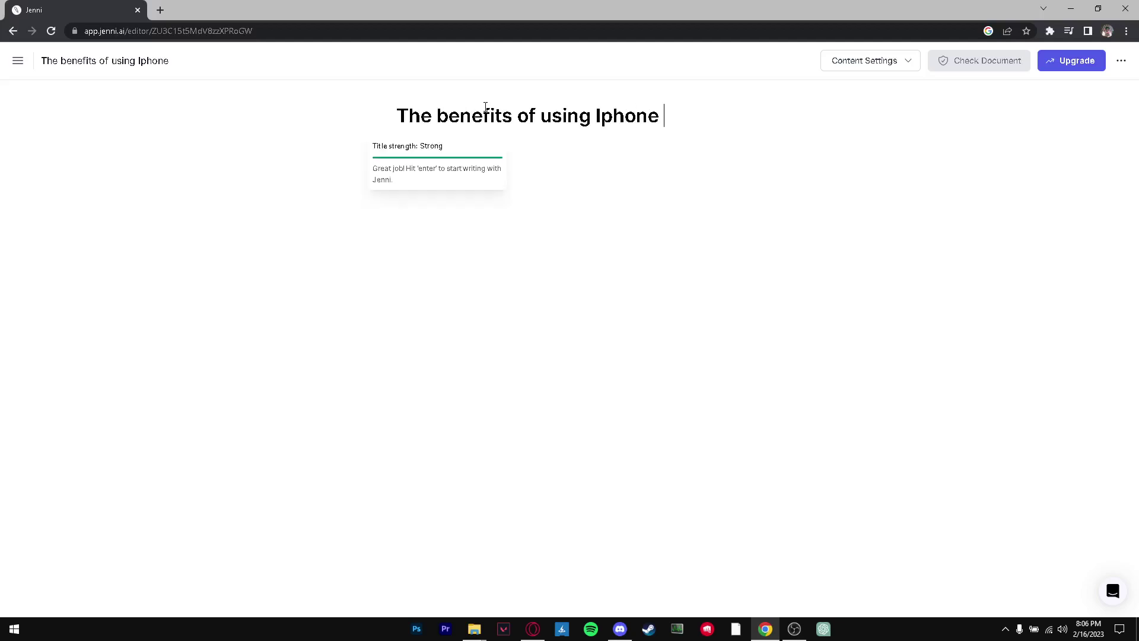
pyautogui.write('Over Sams')
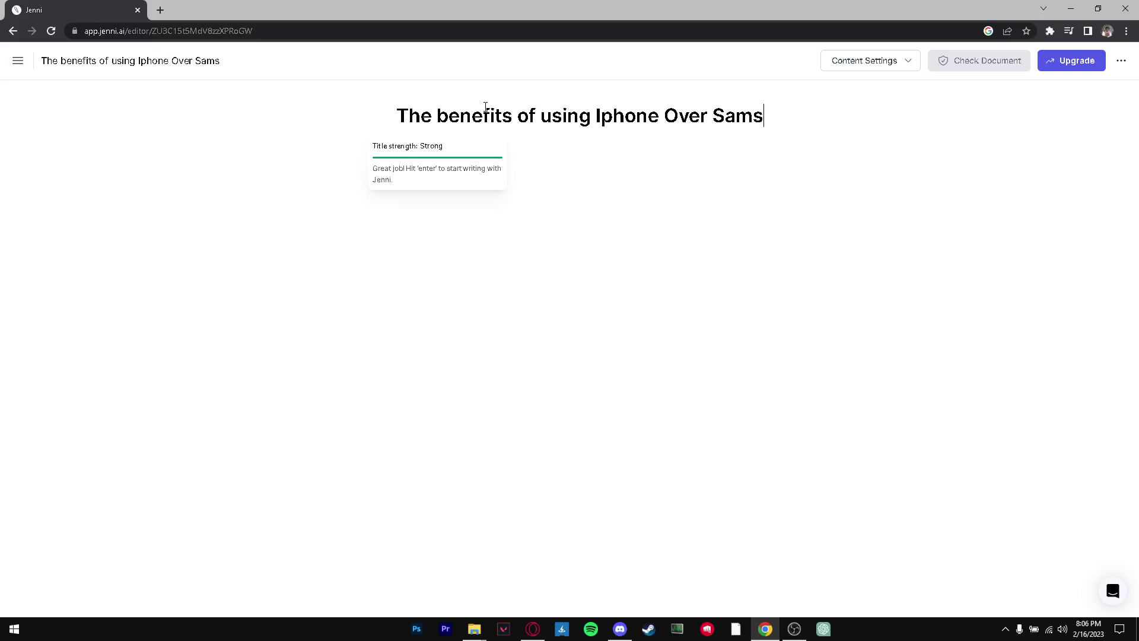
pyautogui.write('ung')
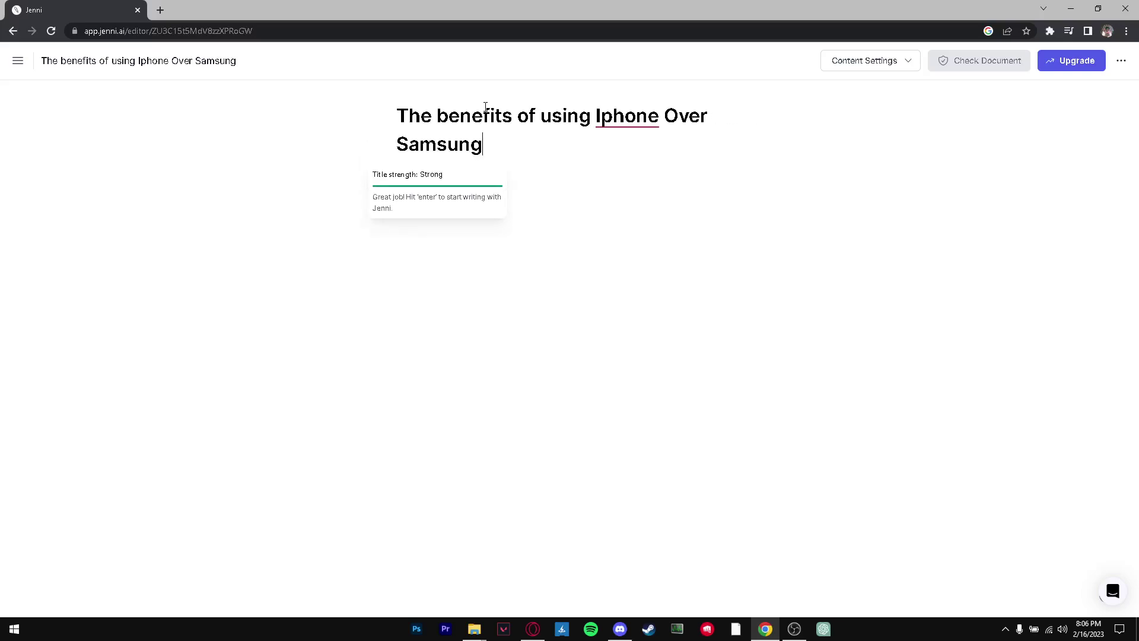
pyautogui.click(618, 125)
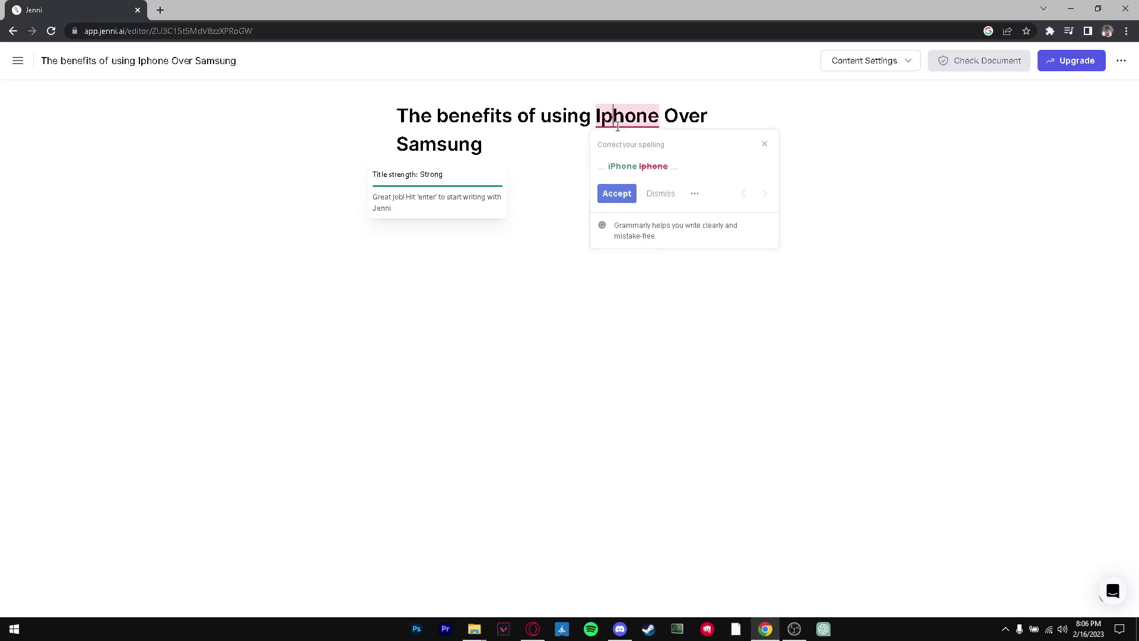
pyautogui.press('Delete')
pyautogui.write('P')
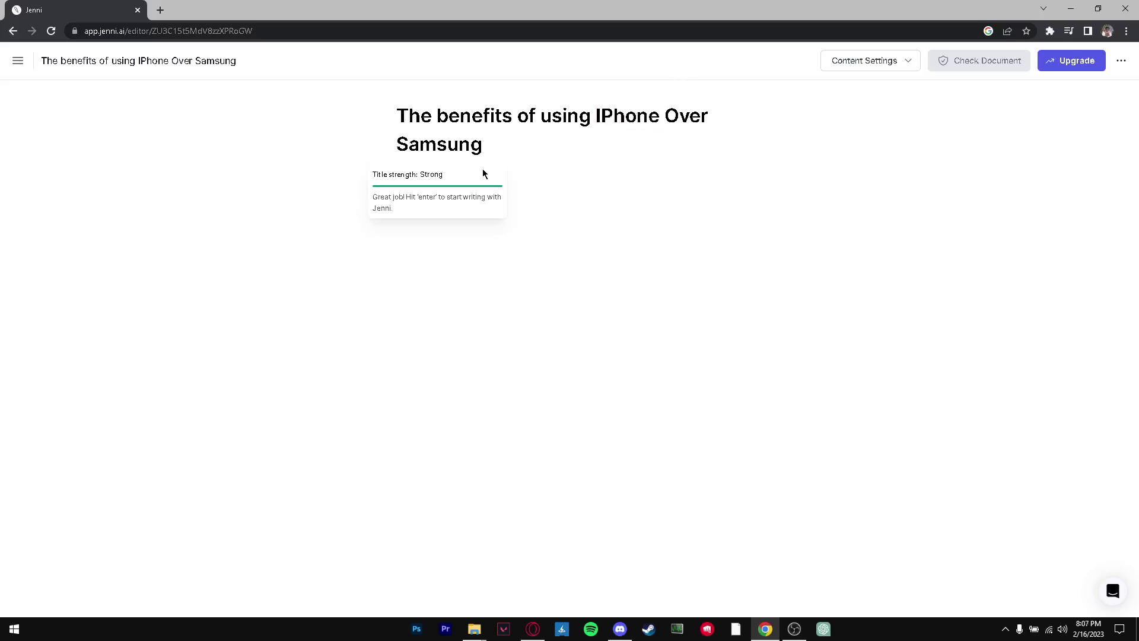
pyautogui.click(422, 147)
pyautogui.click(483, 147)
pyautogui.press('Return')
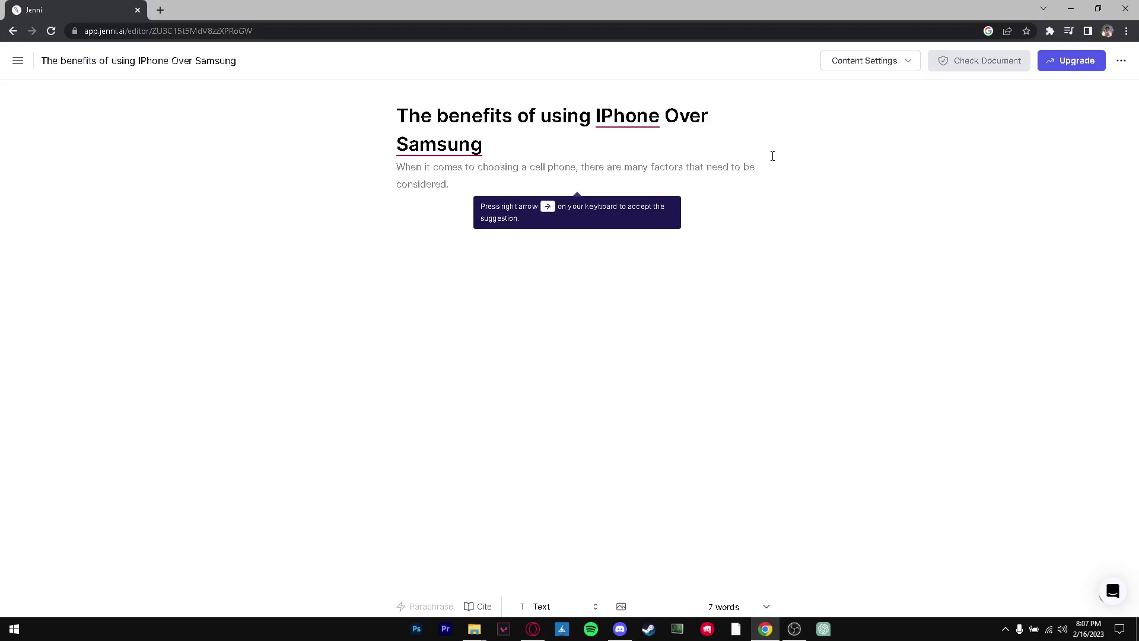
# Accept AI suggestions for the opening paragraph, requesting one alternative suggestion.
pyautogui.press('Right')
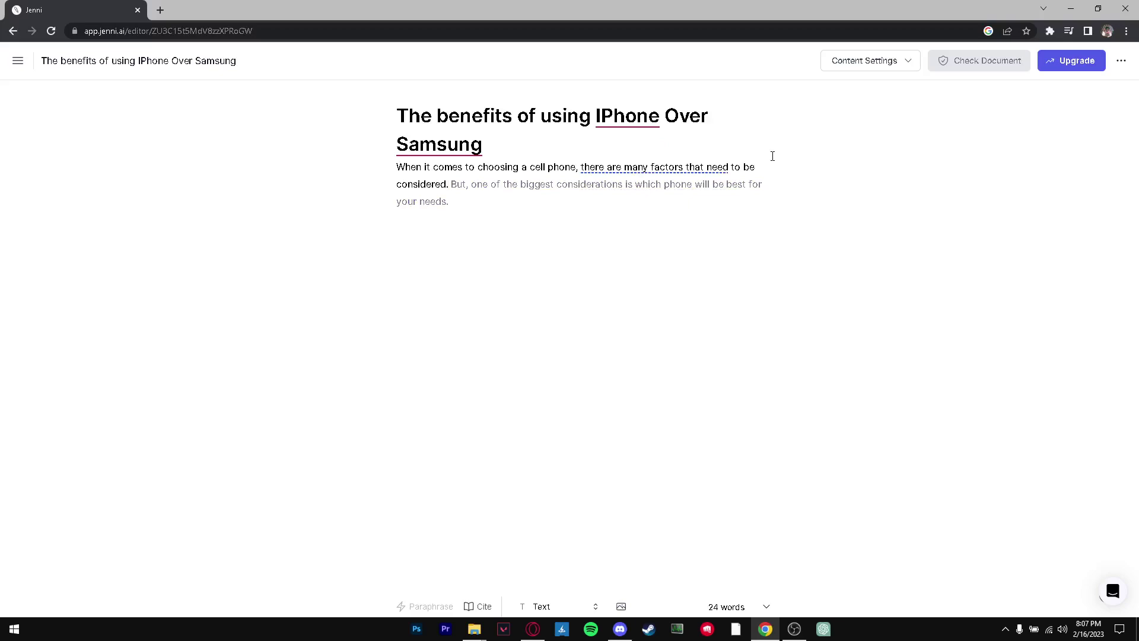
pyautogui.press('Right')
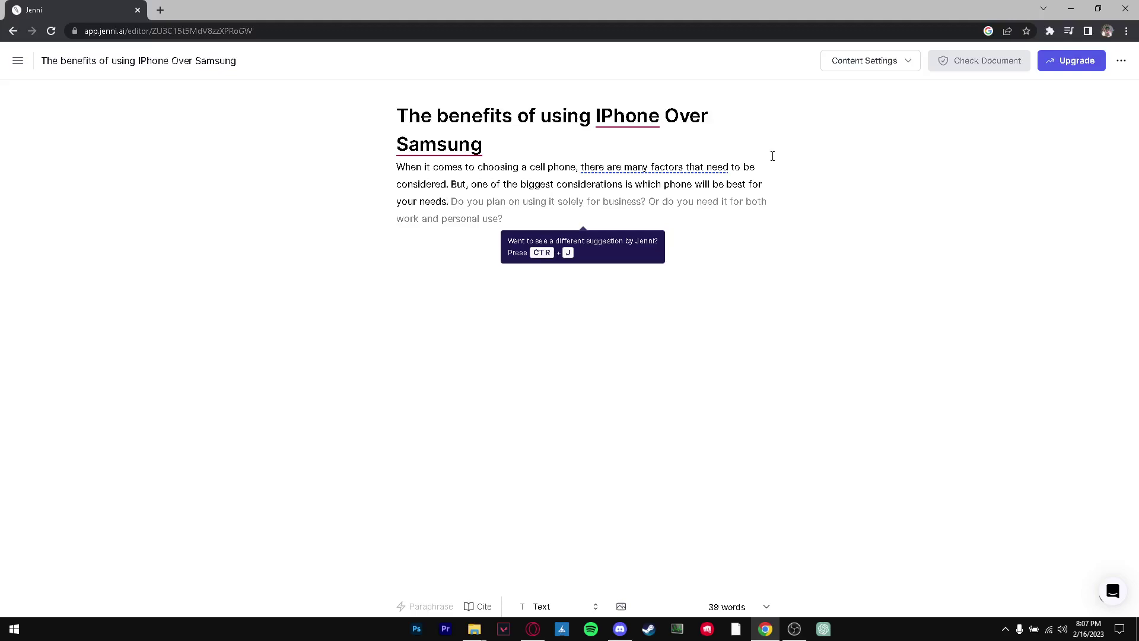
pyautogui.hotkey('ctrl', 'j')
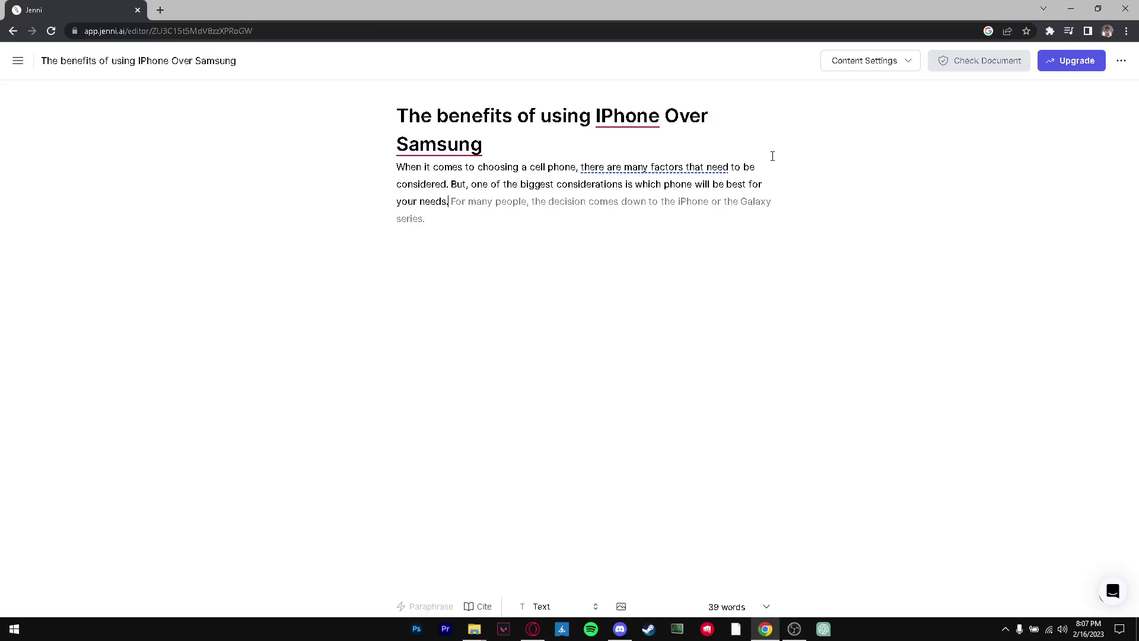
pyautogui.press('Tab')
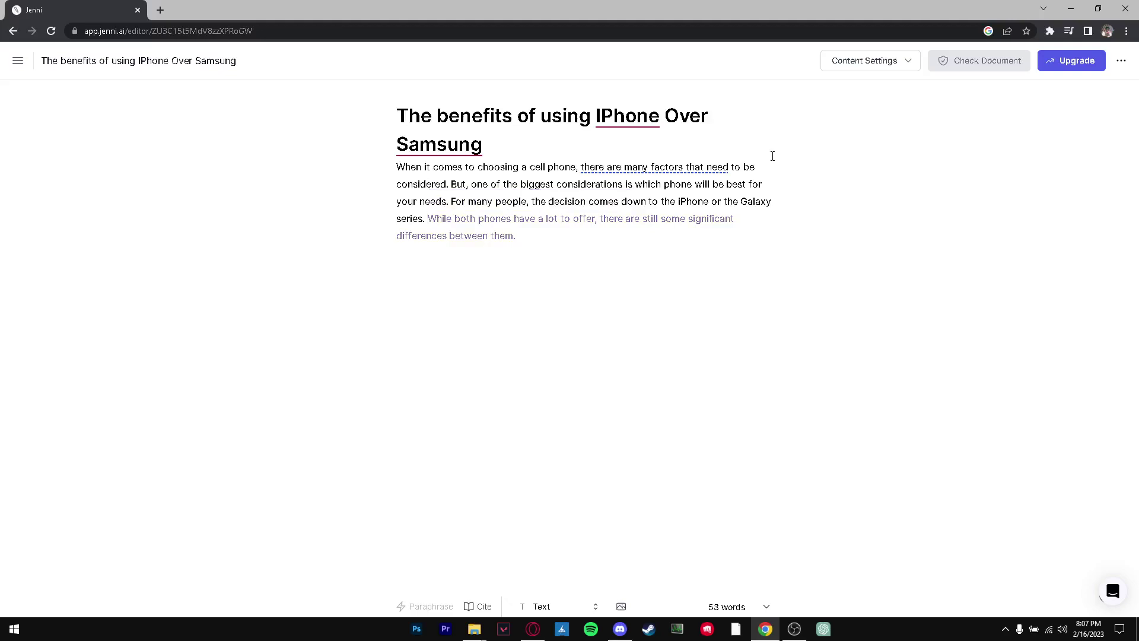
pyautogui.press('Tab')
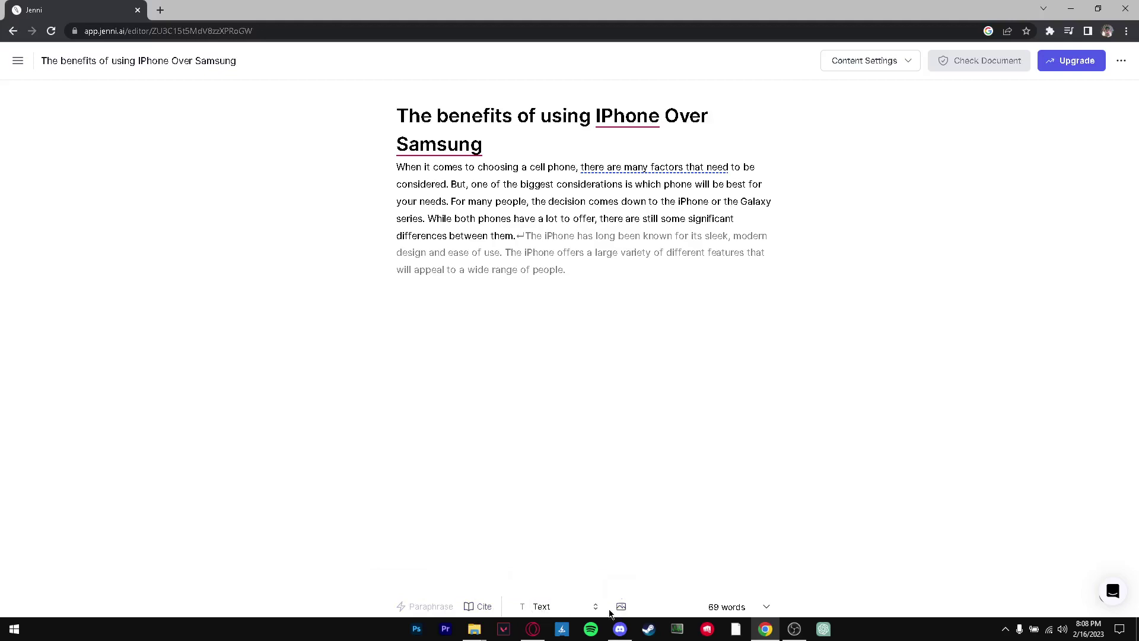
# Check the 102-word count and accept the suggested second paragraph on iPhone design.
pyautogui.click(732, 610)
pyautogui.press('Tab')
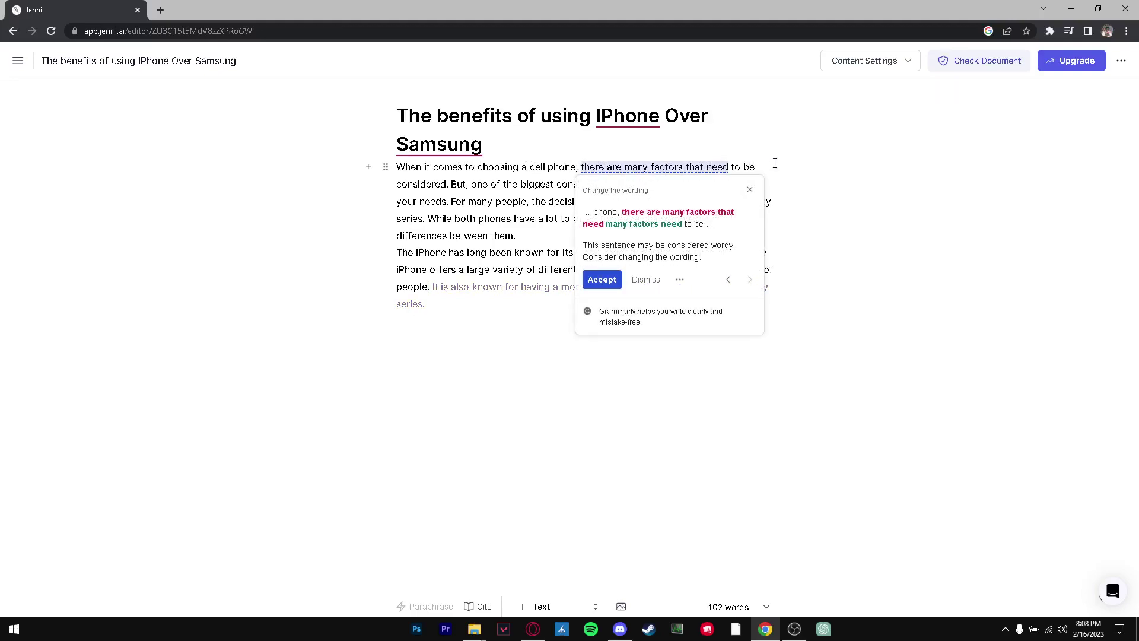
pyautogui.rightClick(799, 282)
pyautogui.click(1055, 180)
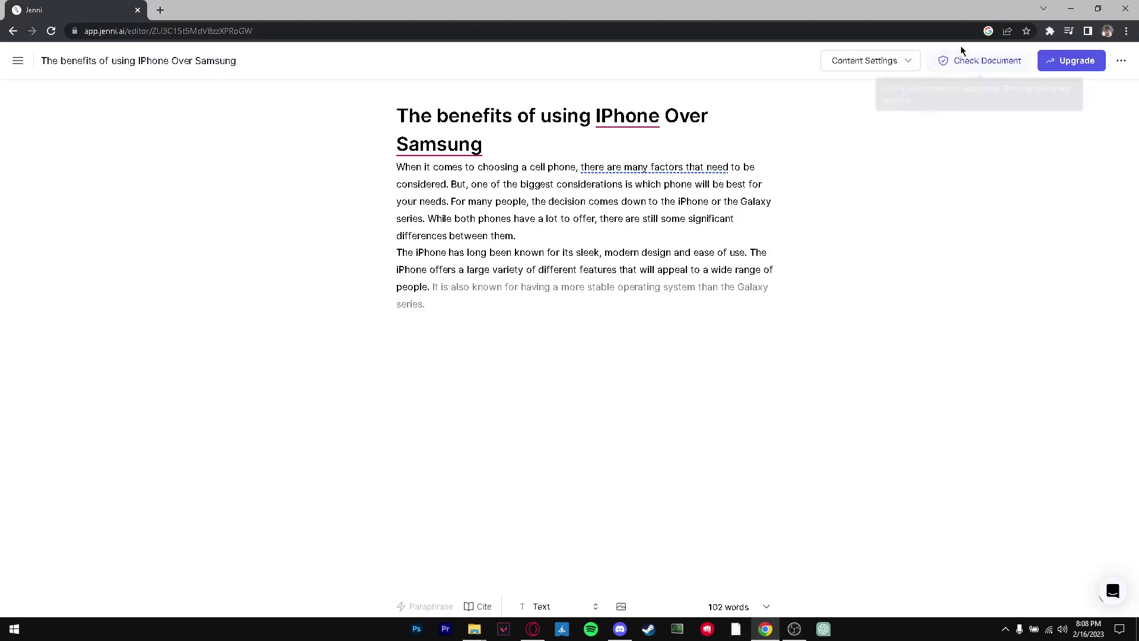
# Turn off automatic AI suggestions in Content Settings, leaving the content type on Essay.
pyautogui.click(901, 62)
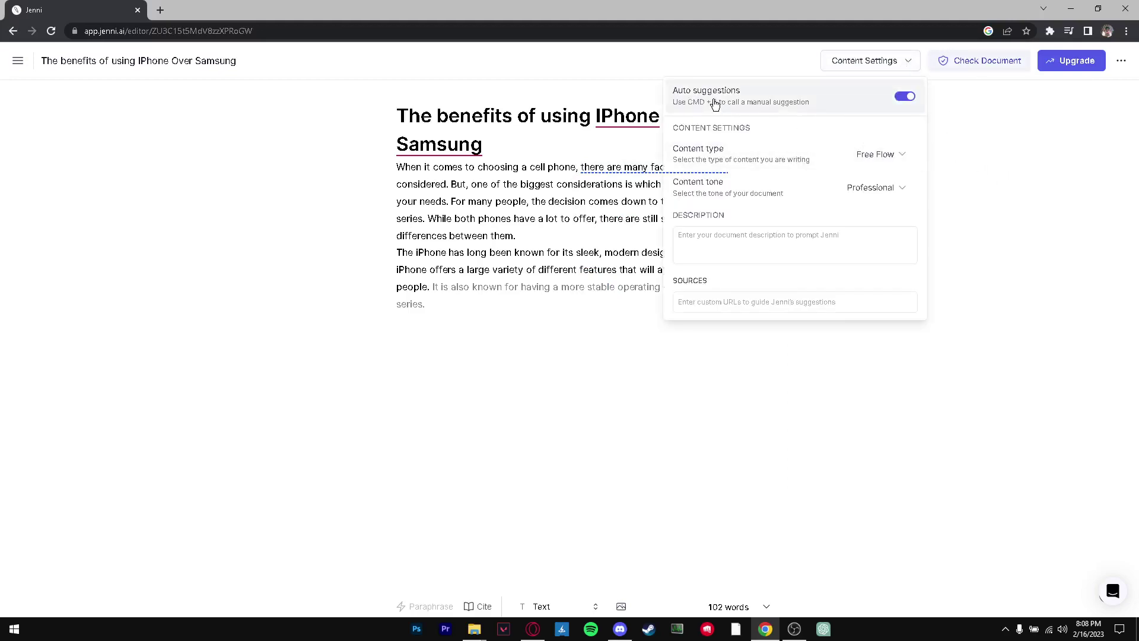
pyautogui.click(908, 97)
pyautogui.click(888, 160)
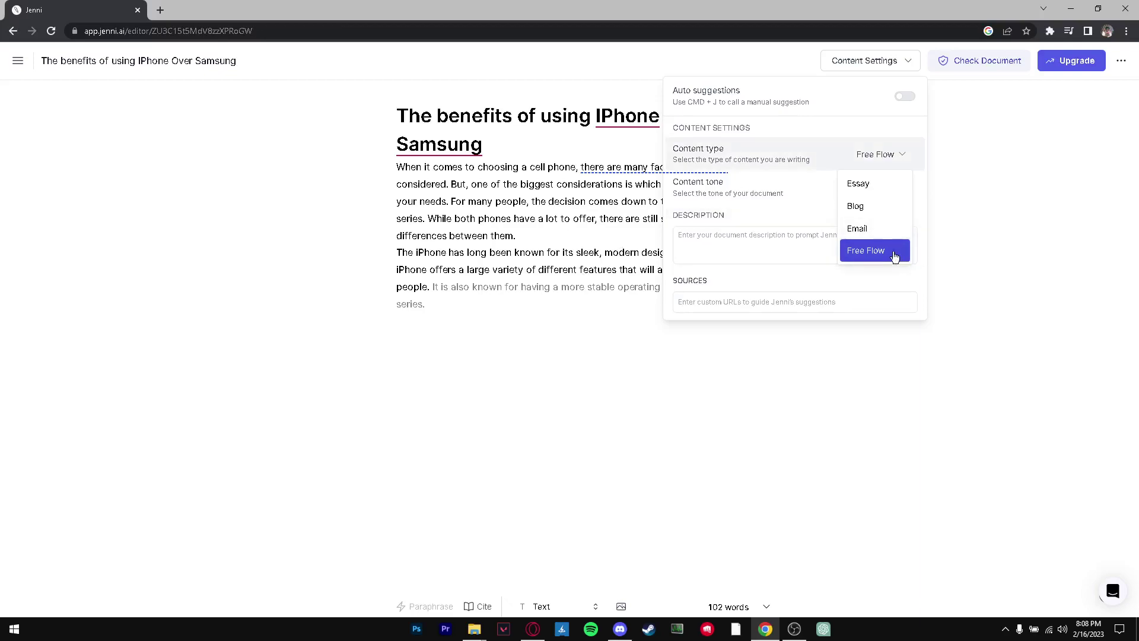
pyautogui.click(870, 202)
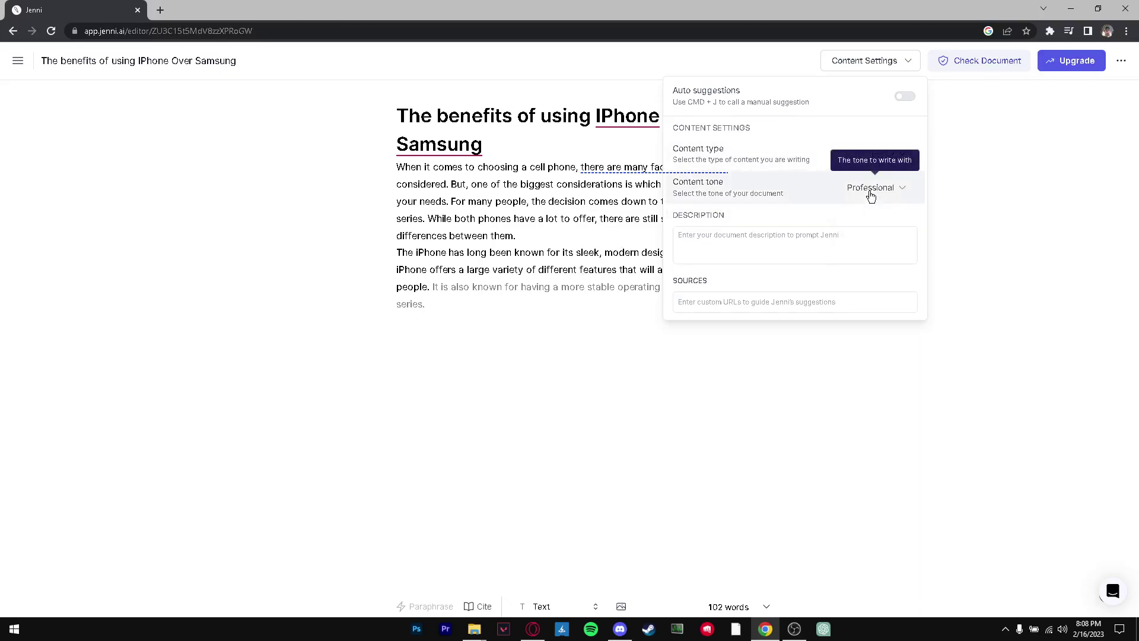
pyautogui.click(879, 156)
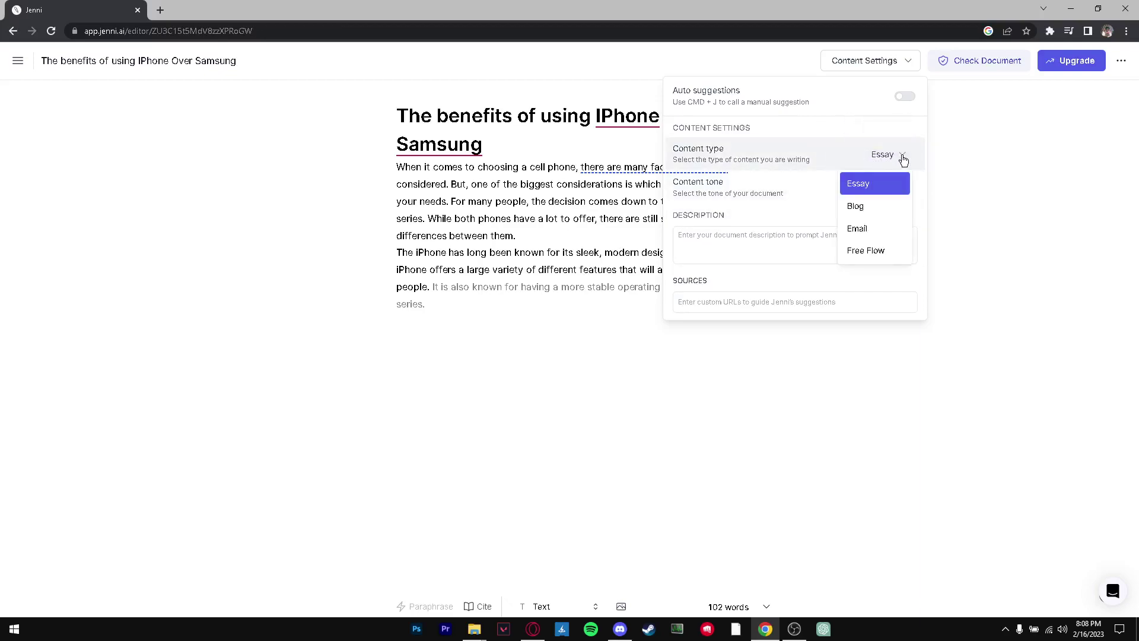
pyautogui.click(760, 198)
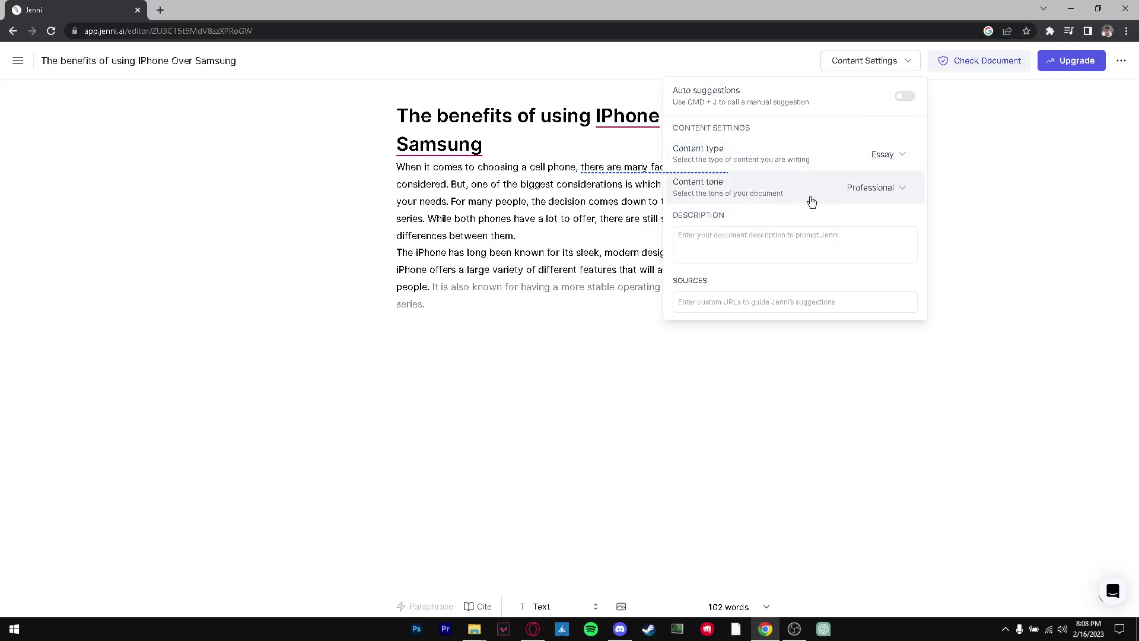
# Keep the Professional tone and change the content type to Email.
pyautogui.click(883, 187)
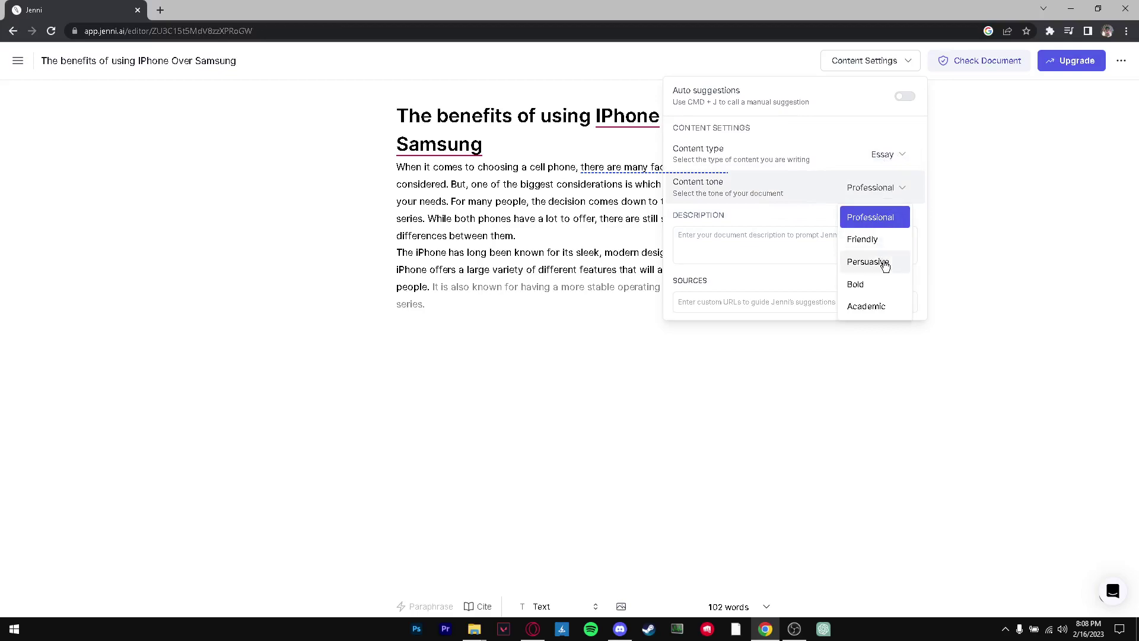
pyautogui.click(782, 250)
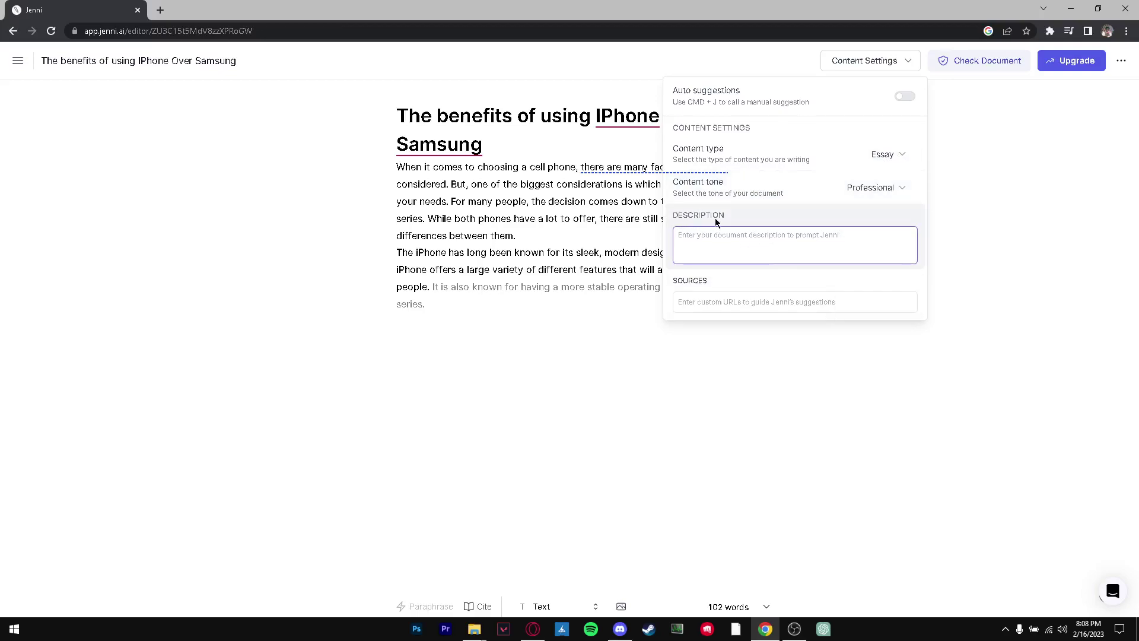
pyautogui.click(902, 164)
pyautogui.click(884, 226)
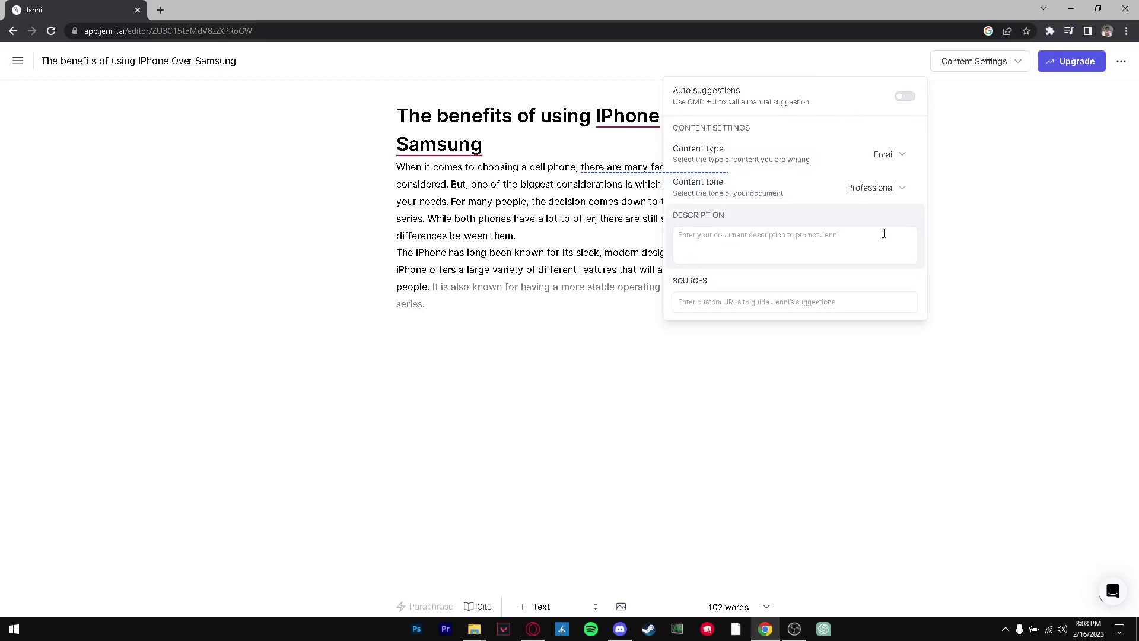
pyautogui.click(511, 147)
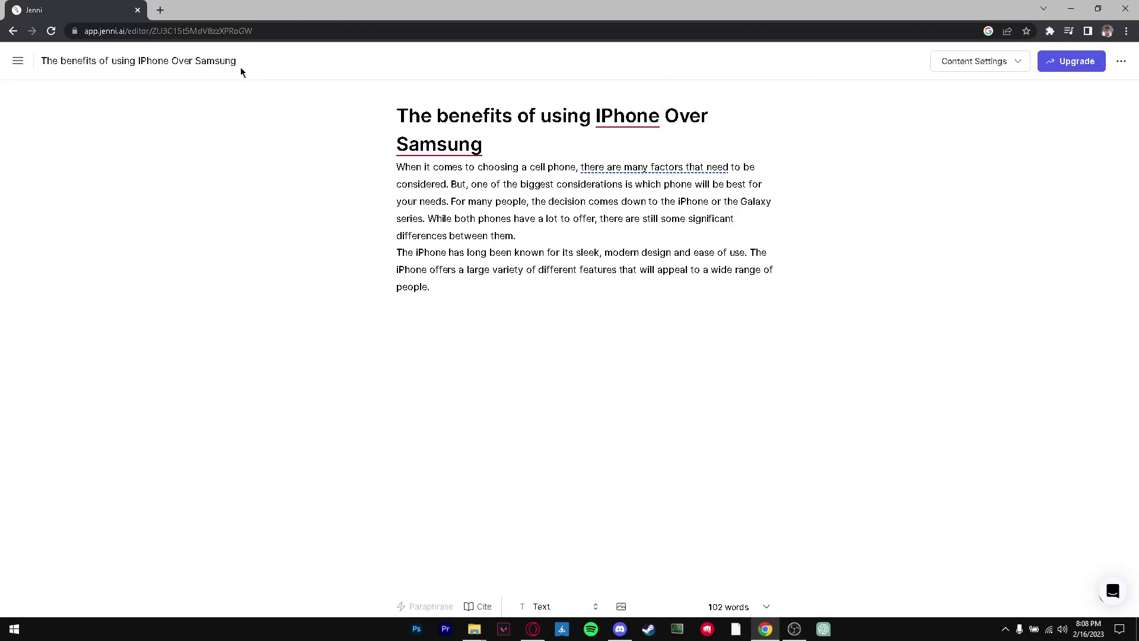
# Delete the entire essay body and its title.
pyautogui.click(445, 286)
pyautogui.hotkey('ctrl', 'BackSpace')
pyautogui.hotkey('ctrl', 'BackSpace')
pyautogui.hotkey('ctrl', 'BackSpace')
pyautogui.hotkey('ctrl', 'BackSpace')
pyautogui.hotkey('ctrl', 'BackSpace')
pyautogui.hotkey('ctrl', 'BackSpace')
pyautogui.hotkey('ctrl', 'BackSpace')
pyautogui.hotkey('ctrl', 'BackSpace')
pyautogui.hotkey('ctrl', 'BackSpace')
pyautogui.hotkey('ctrl', 'BackSpace')
pyautogui.hotkey('ctrl', 'BackSpace')
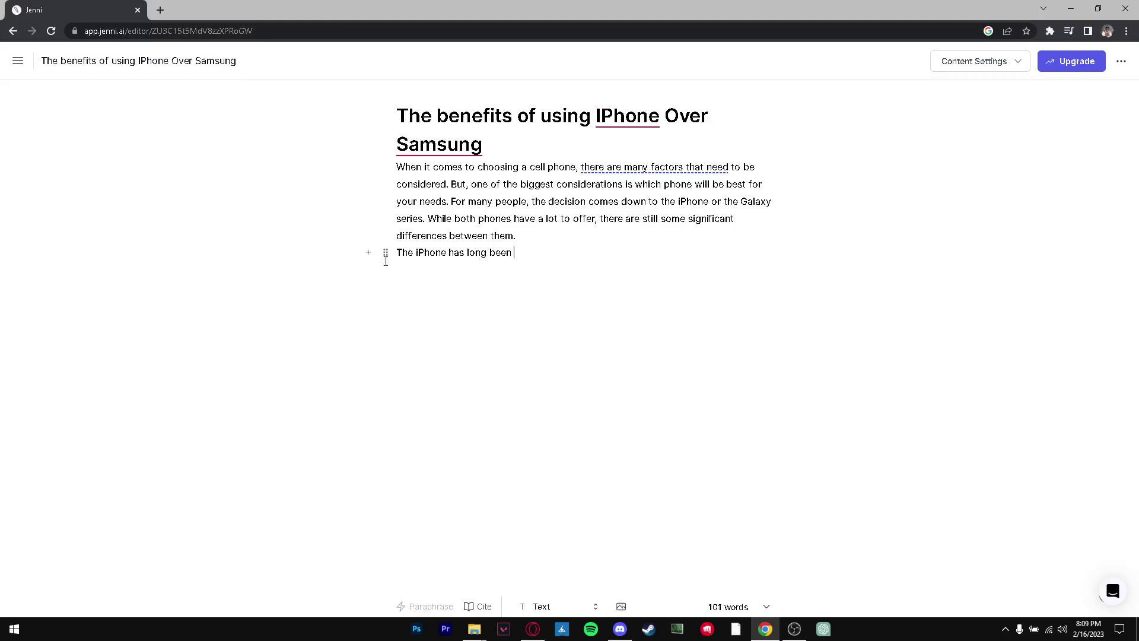
pyautogui.hotkey('ctrl', 'BackSpace')
pyautogui.hotkey('ctrl', 'BackSpace')
pyautogui.hotkey('ctrl', 'BackSpace')
pyautogui.hotkey('ctrl', 'BackSpace')
pyautogui.hotkey('ctrl', 'BackSpace')
pyautogui.hotkey('ctrl', 'BackSpace')
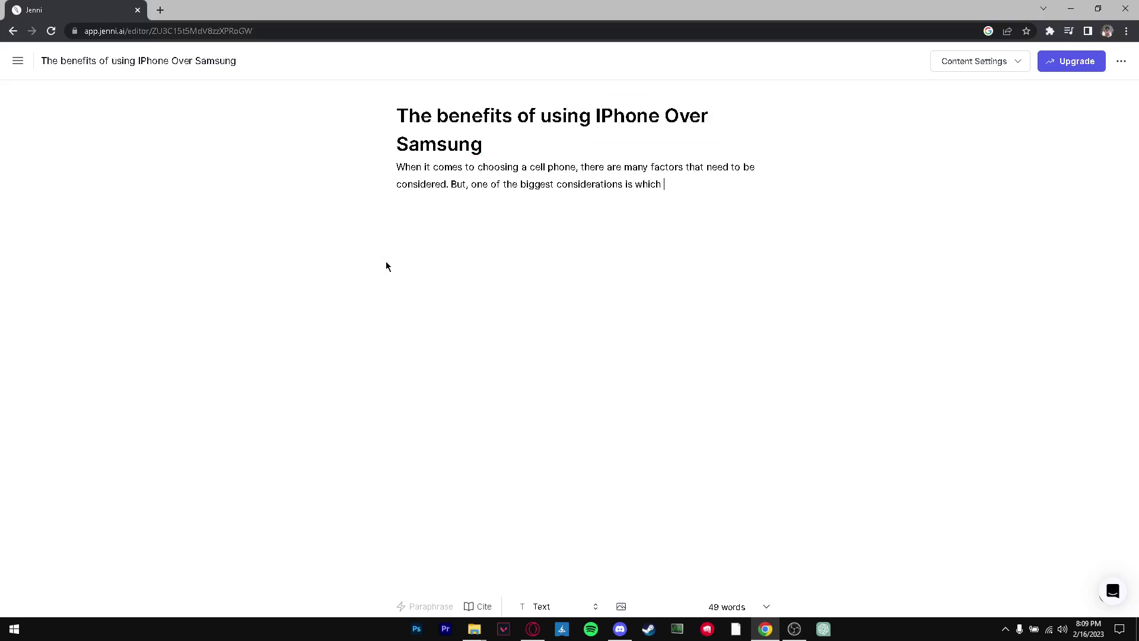
pyautogui.hotkey('ctrl', 'BackSpace')
pyautogui.hotkey('ctrl', 'BackSpace')
pyautogui.hotkey('ctrl', 'BackSpace')
pyautogui.hotkey('ctrl', 'BackSpace')
pyautogui.hotkey('ctrl', 'BackSpace')
pyautogui.hotkey('ctrl', 'BackSpace')
pyautogui.hotkey('ctrl', 'BackSpace')
pyautogui.hotkey('ctrl', 'BackSpace')
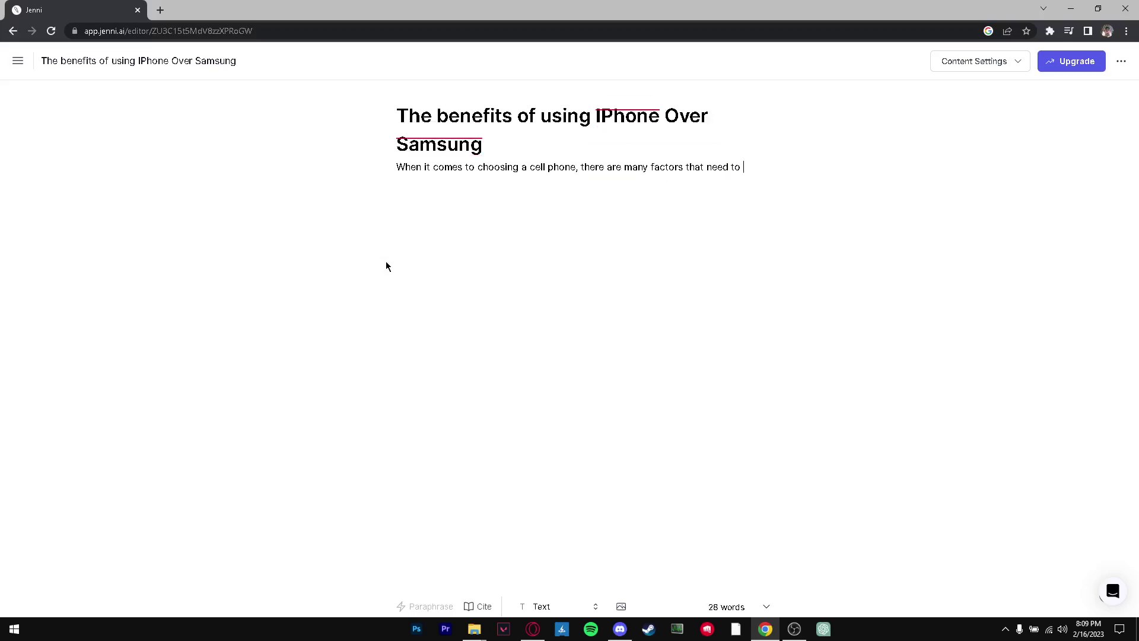
pyautogui.hotkey('ctrl', 'a')
pyautogui.press('BackSpace')
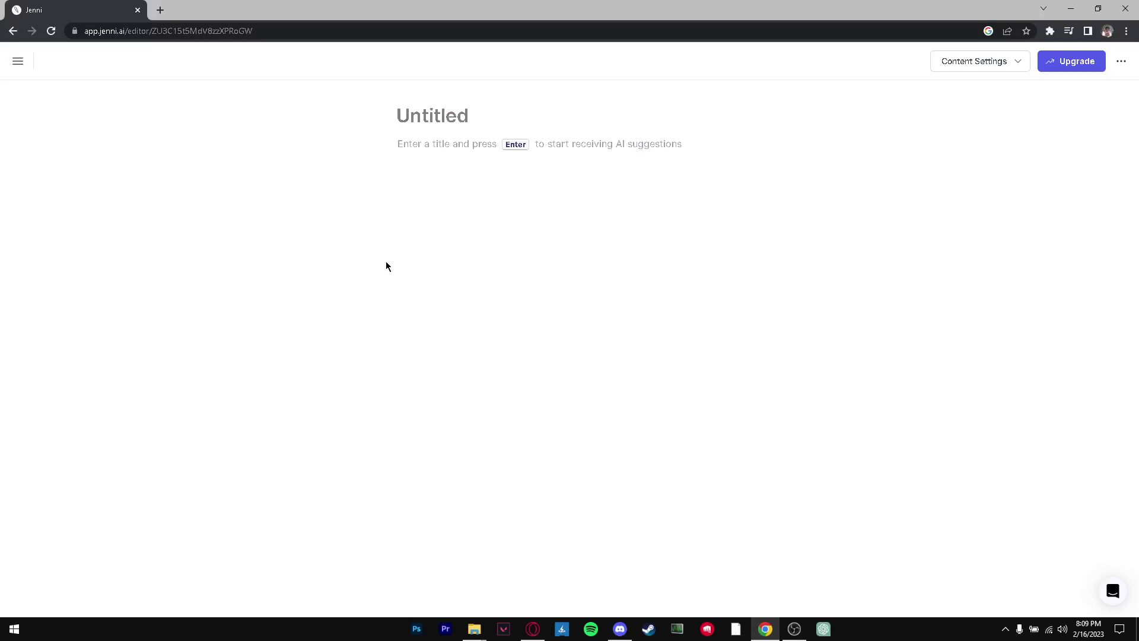
# Title the document 'Quitting my job' and move into the body.
pyautogui.write('Quitting my jon')
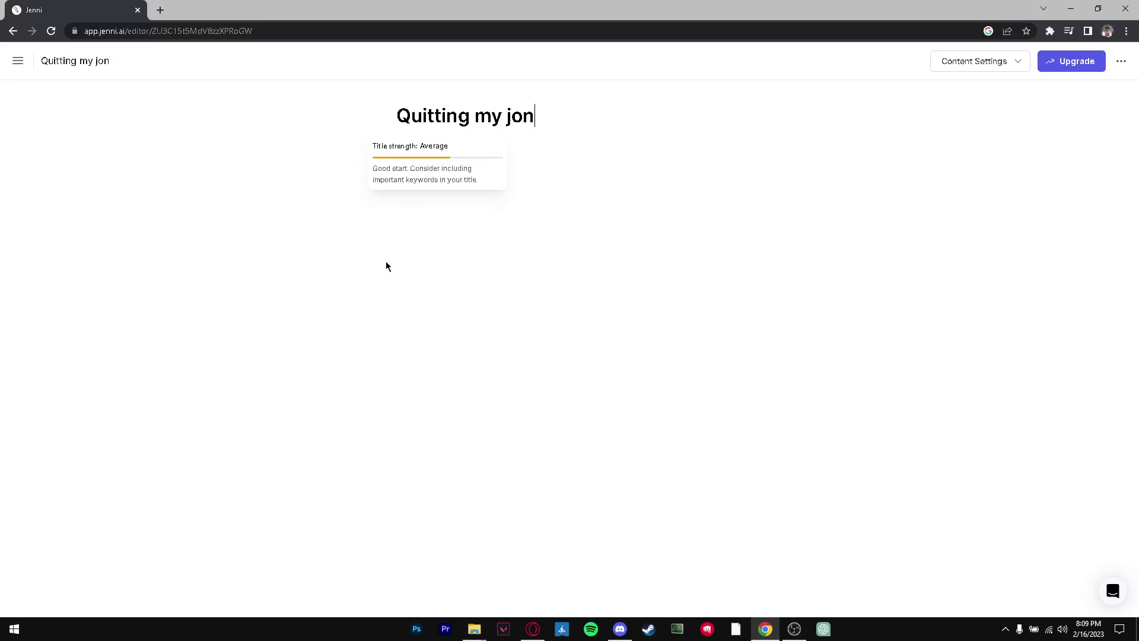
pyautogui.press('BackSpace')
pyautogui.write('b')
pyautogui.press('Return')
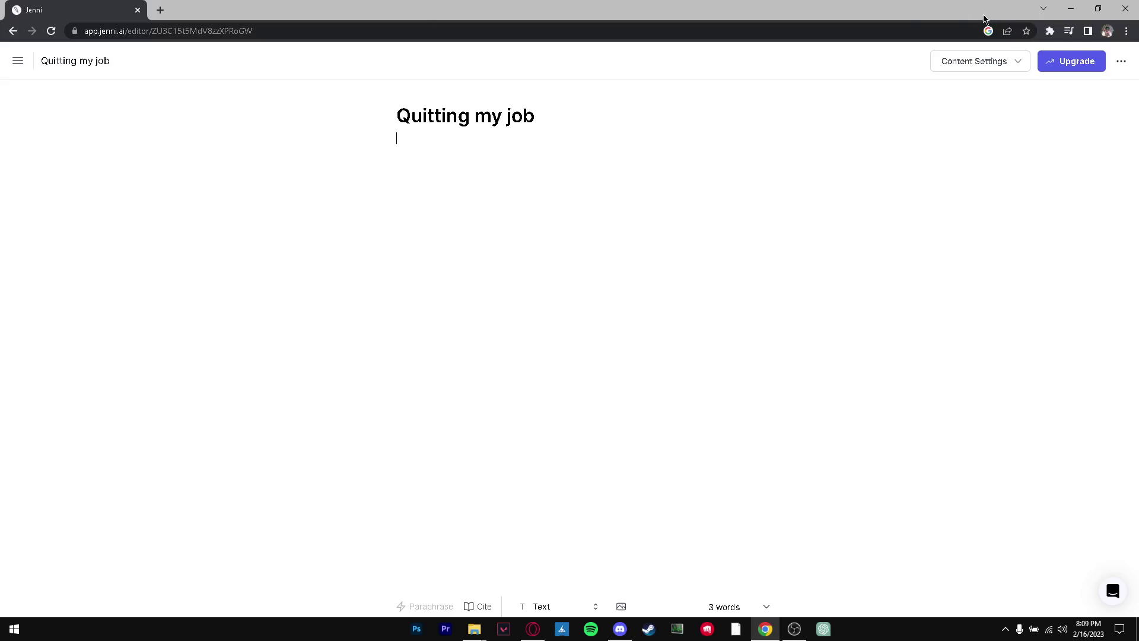
# Create a new document from the sidebar titled 'quitting my job', briefly checking Content Settings.
pyautogui.click(15, 63)
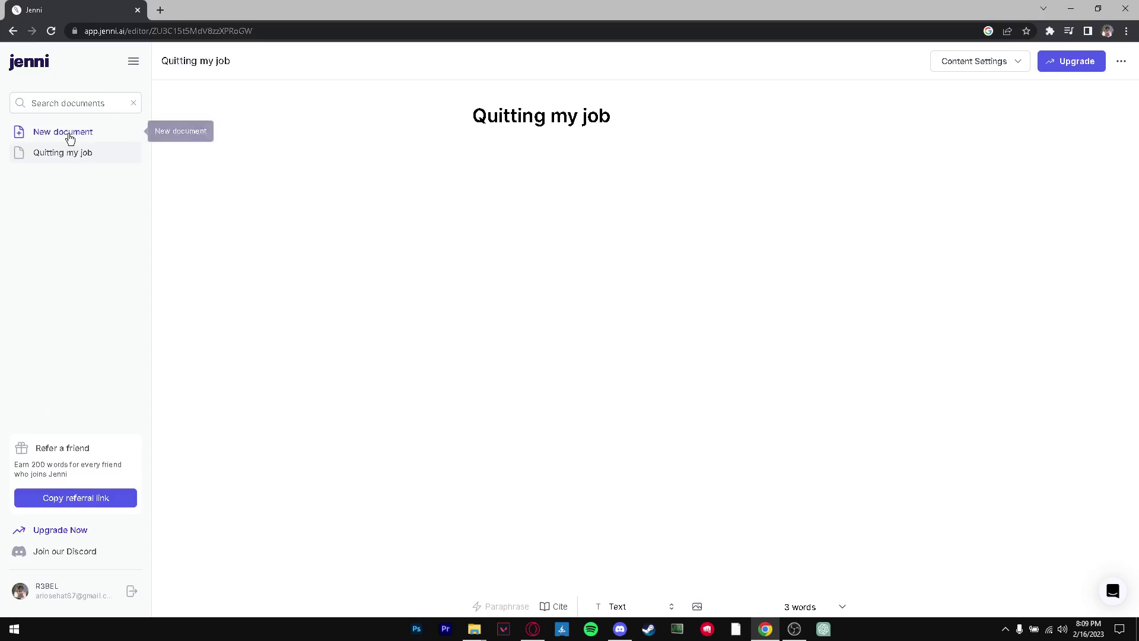
pyautogui.click(67, 132)
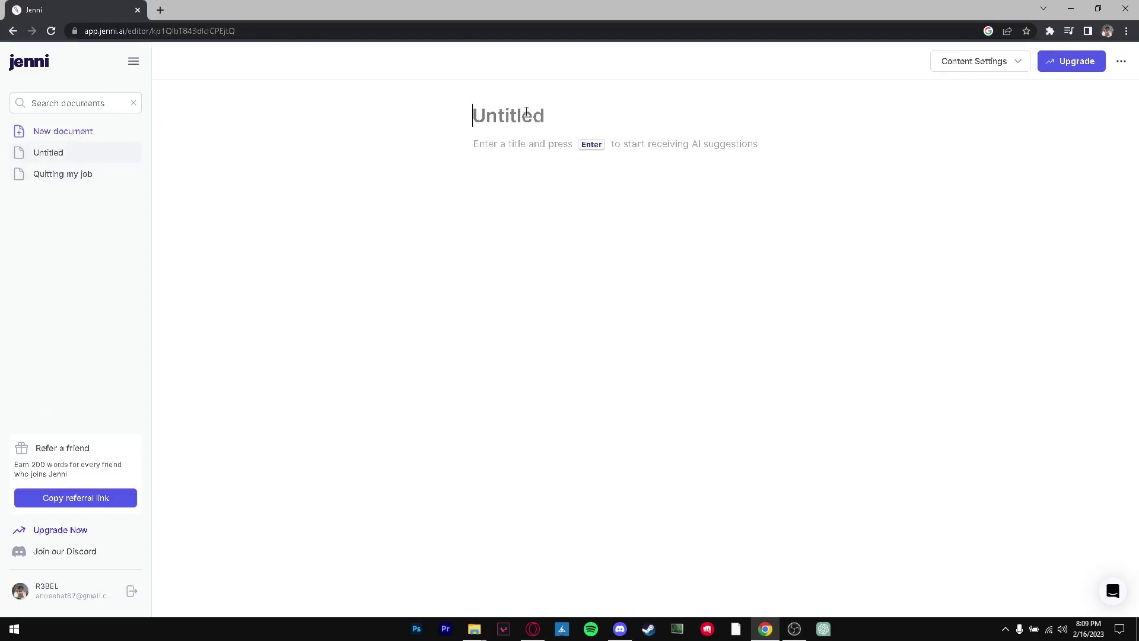
pyautogui.write('quit')
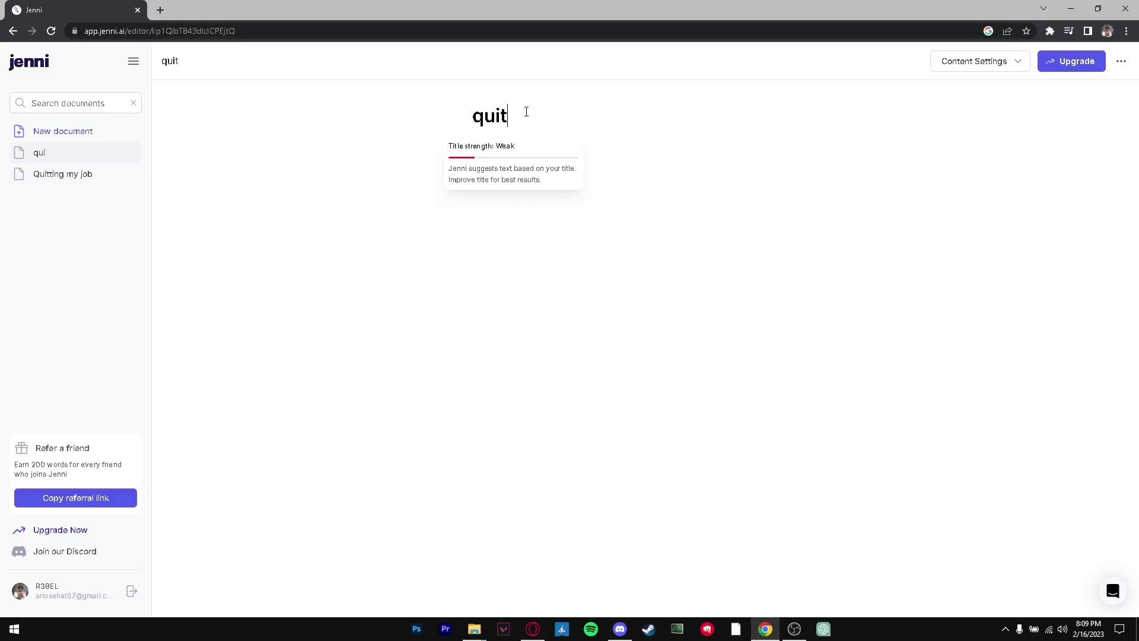
pyautogui.write('ti')
pyautogui.click(1008, 65)
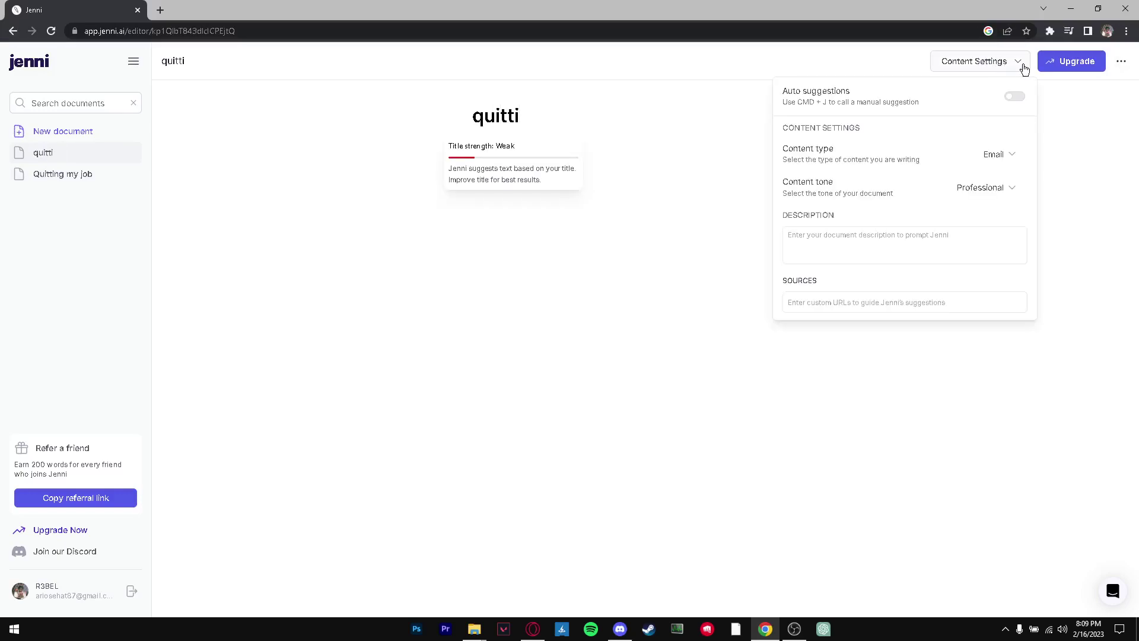
pyautogui.click(530, 111)
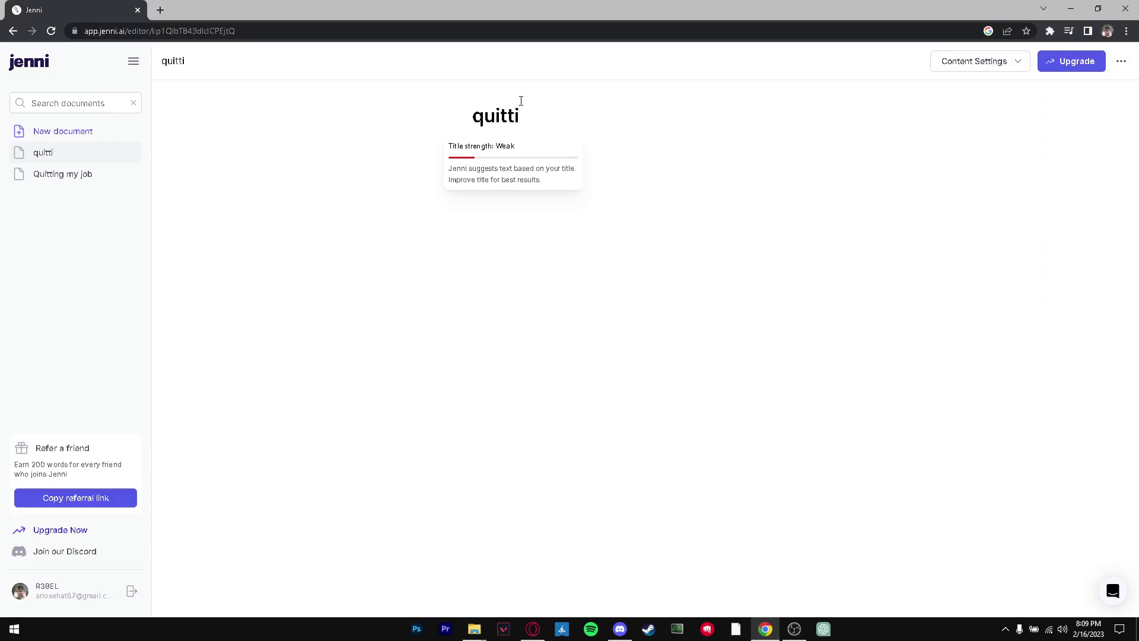
pyautogui.write('ng my')
pyautogui.write(' jpb')
pyautogui.press('BackSpace')
pyautogui.press('BackSpace')
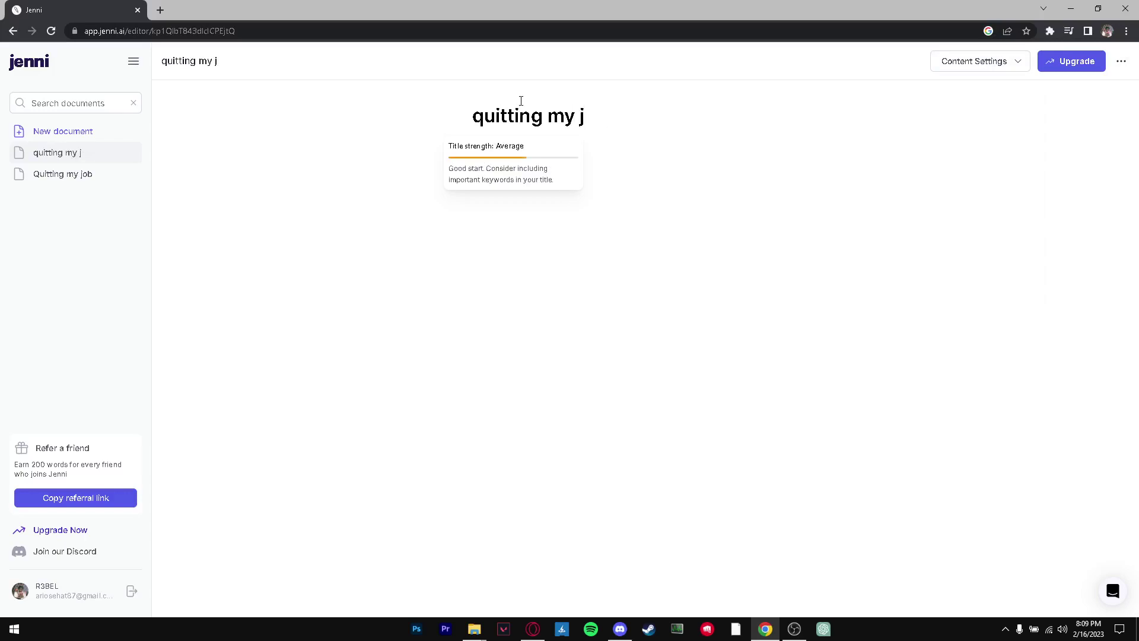
pyautogui.write('ob')
pyautogui.press('Return')
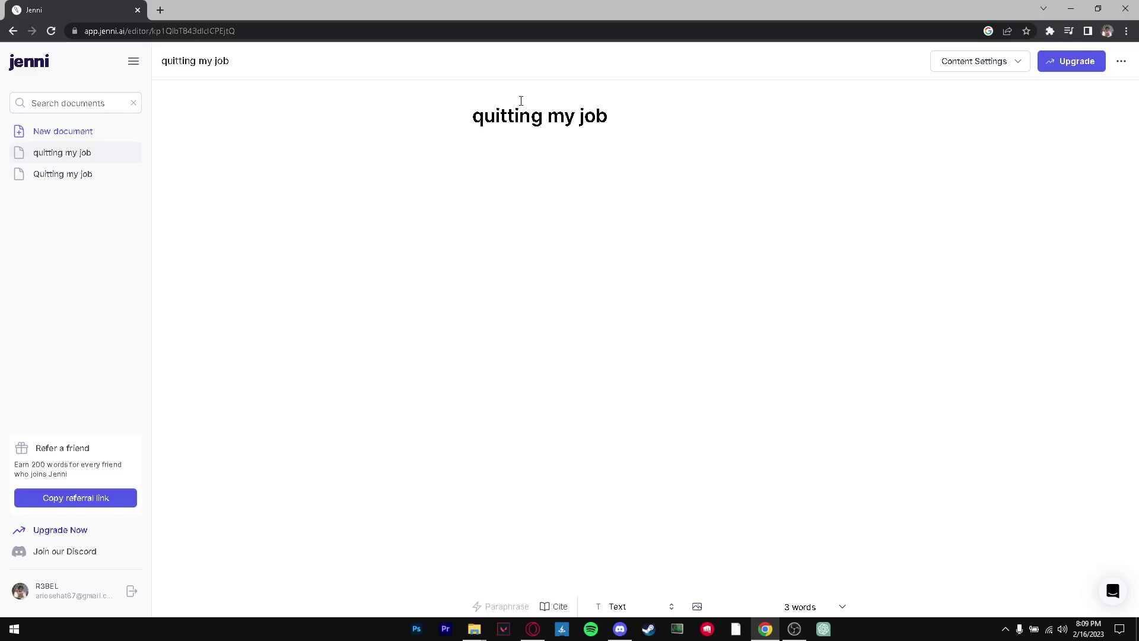
pyautogui.press('Return')
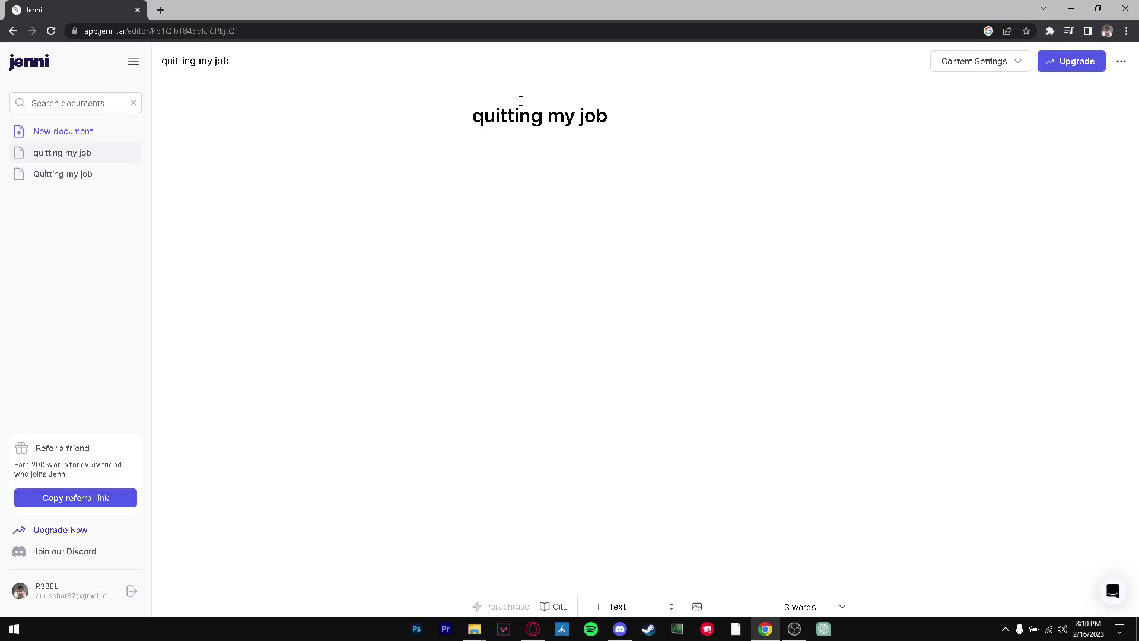